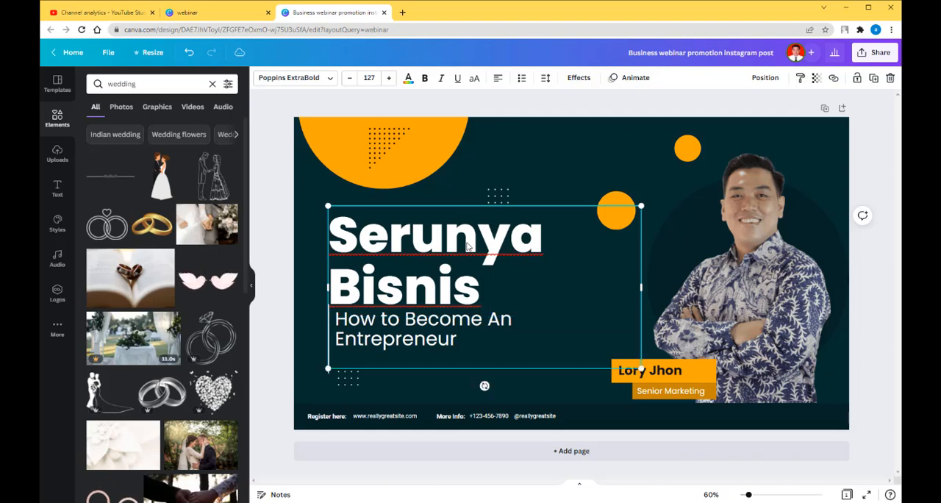
# Move the small white dot pattern up beside the orange circle and shift the "Serunya Bisnis" headline slightly upward.
pyautogui.moveTo(452, 203); pyautogui.dragTo(498, 175)
pyautogui.click(507, 181)
pyautogui.click(499, 194)
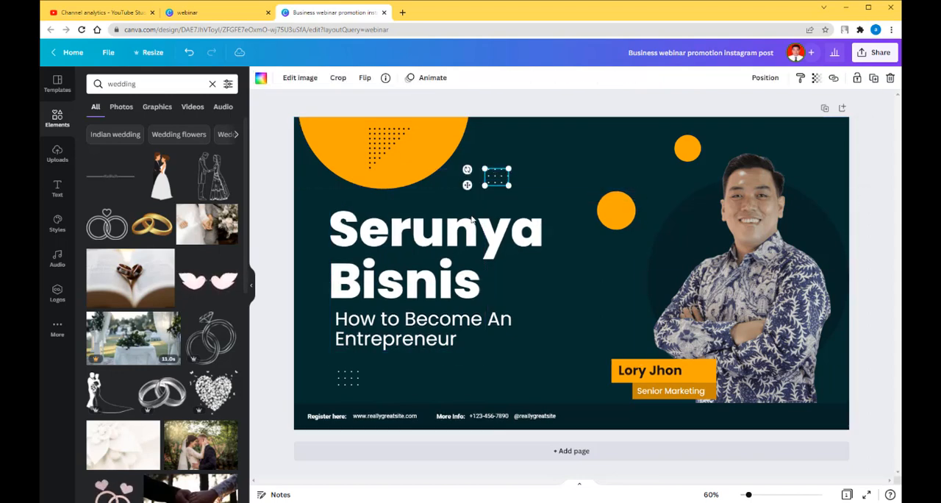
pyautogui.click(463, 234)
pyautogui.moveTo(463, 234); pyautogui.dragTo(460, 217)
# Delete the "How to Become An Entrepreneur" subtitle and add "Wedding Organizer" to the headline after "Serunya Bisnis".
pyautogui.click(413, 333)
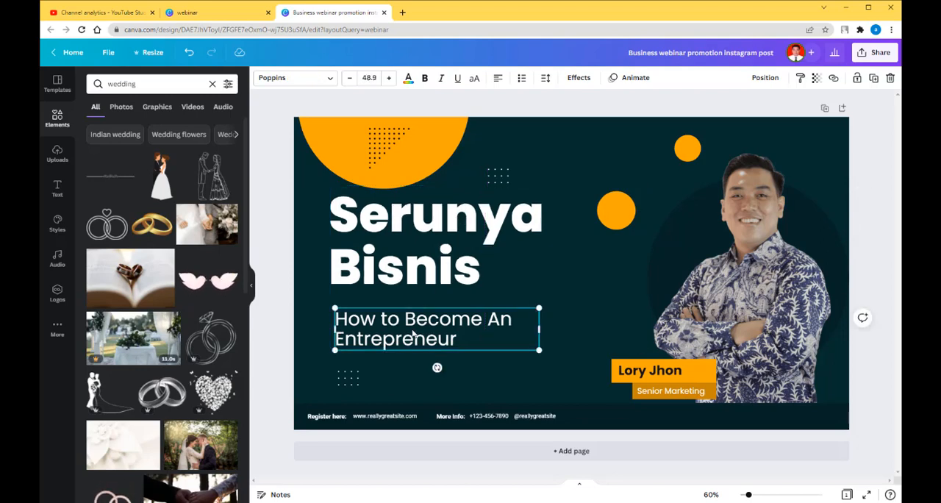
pyautogui.press('Delete')
pyautogui.click(469, 273)
pyautogui.click(476, 276)
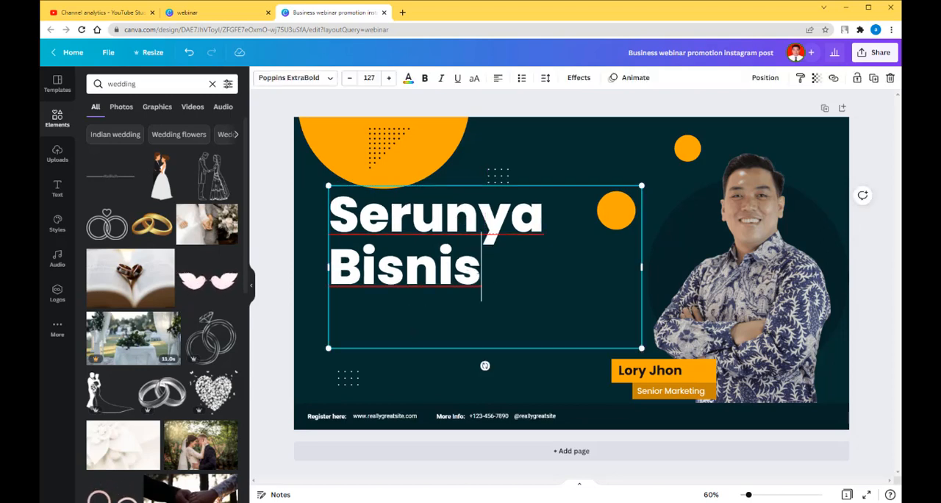
pyautogui.press('Return')
pyautogui.write('Wee')
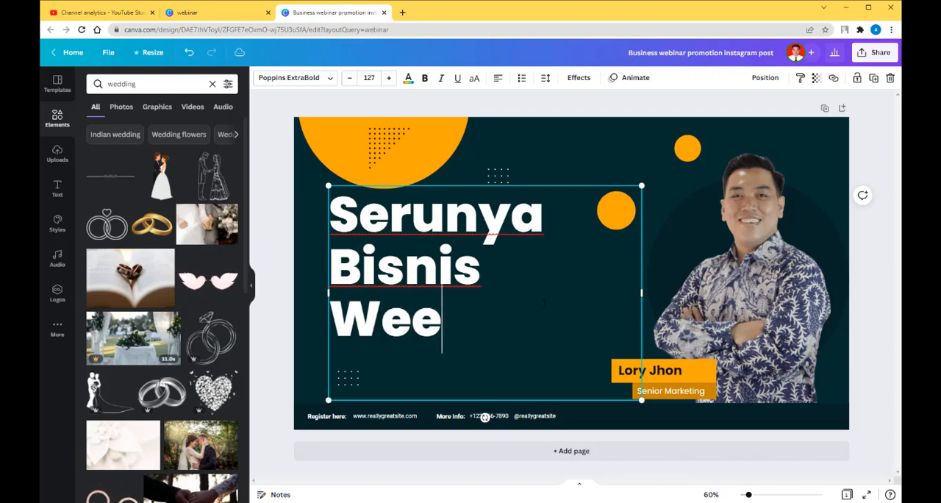
pyautogui.press('BackSpace')
pyautogui.write('dding ')
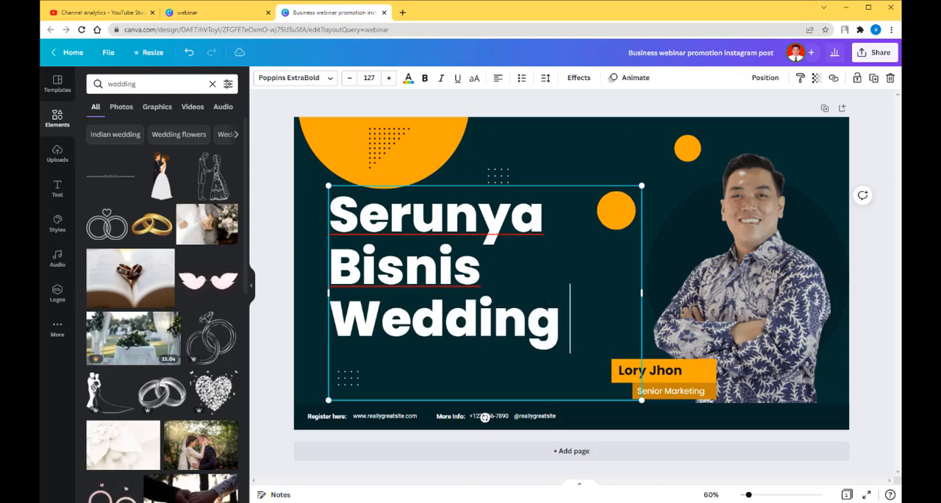
pyautogui.write('Or')
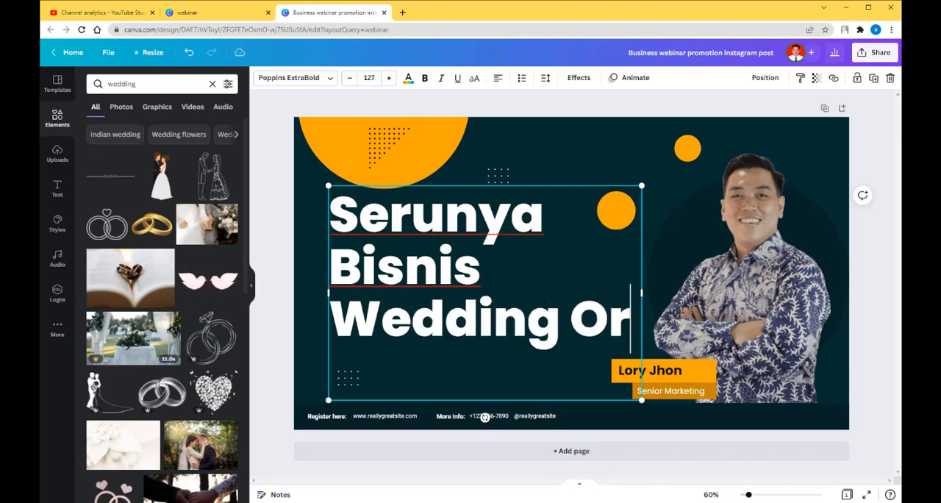
pyautogui.write('ganizer')
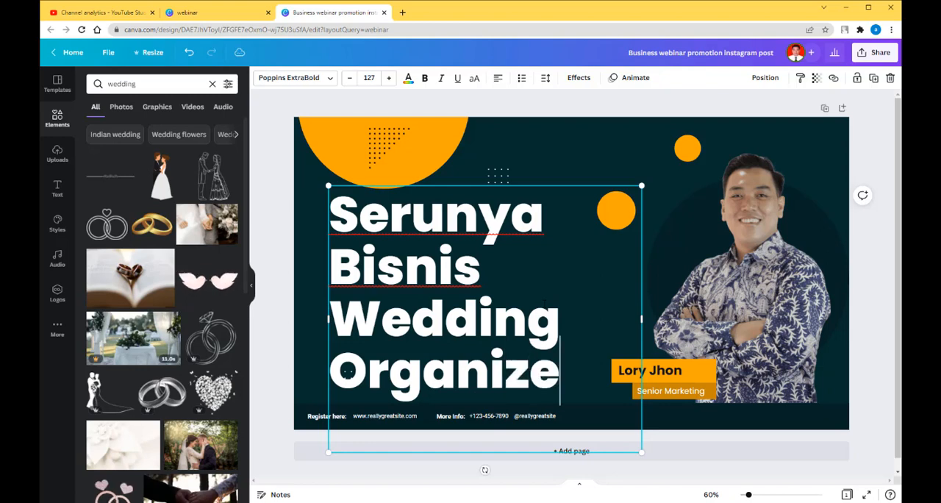
# Reduce the whole headline's font size to 83.3.
pyautogui.hotkey('ctrl', 'a')
pyautogui.click(350, 78)
pyautogui.click(350, 77)
pyautogui.click(350, 78)
pyautogui.click(352, 81)
pyautogui.click(351, 81)
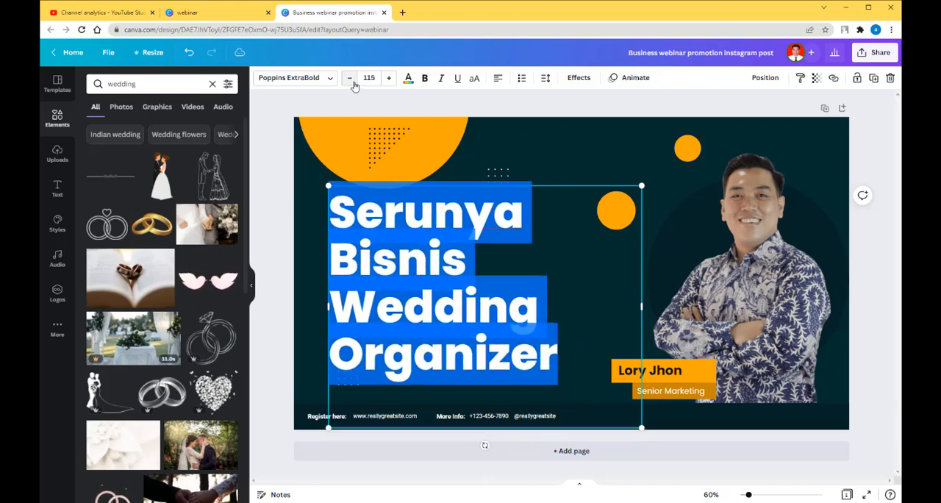
pyautogui.click(351, 81)
pyautogui.click(351, 81)
pyautogui.click(351, 81)
pyautogui.click(351, 81)
pyautogui.click(352, 81)
pyautogui.click(351, 81)
pyautogui.click(352, 84)
pyautogui.click(352, 83)
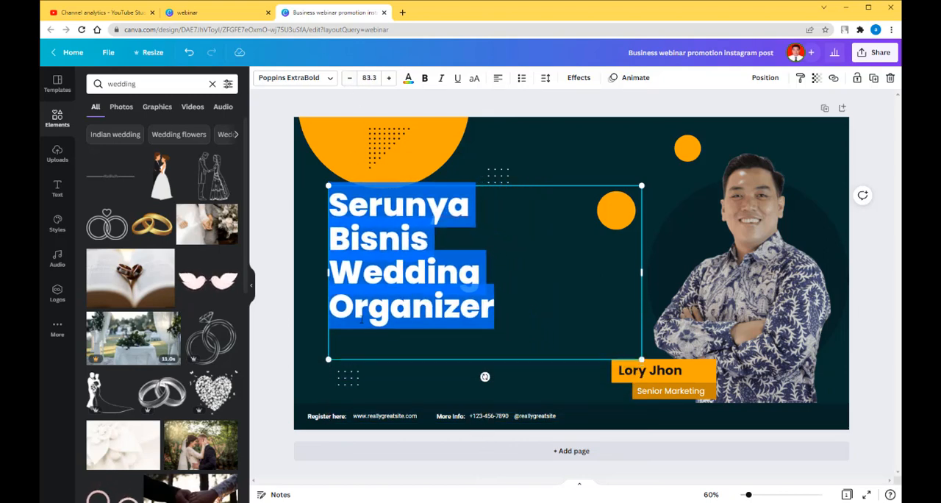
# Remove the empty line at the end of the headline and scale the text up to font size 101.
pyautogui.click(333, 304)
pyautogui.press('BackSpace')
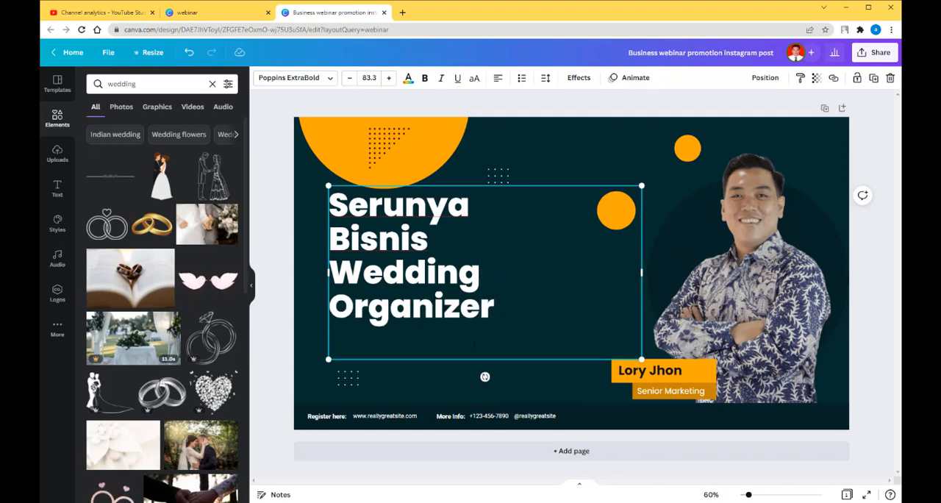
pyautogui.press('BackSpace')
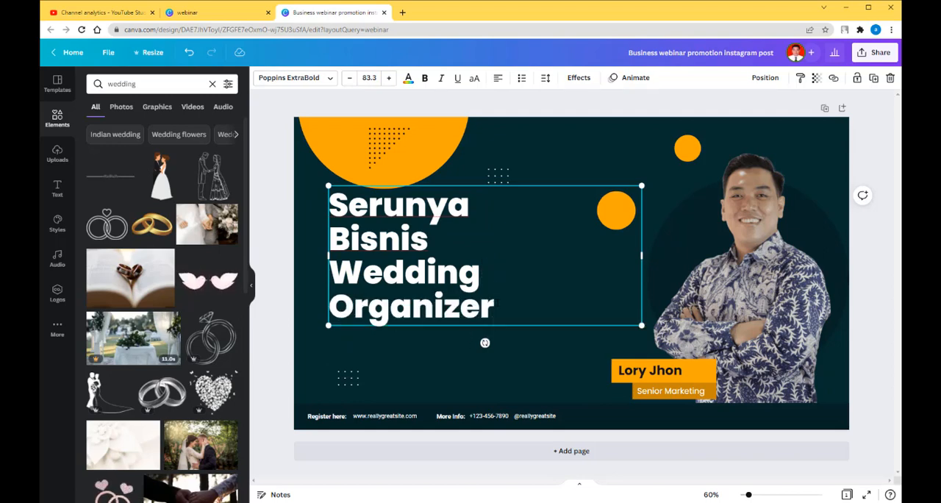
pyautogui.moveTo(469, 303); pyautogui.dragTo(314, 205)
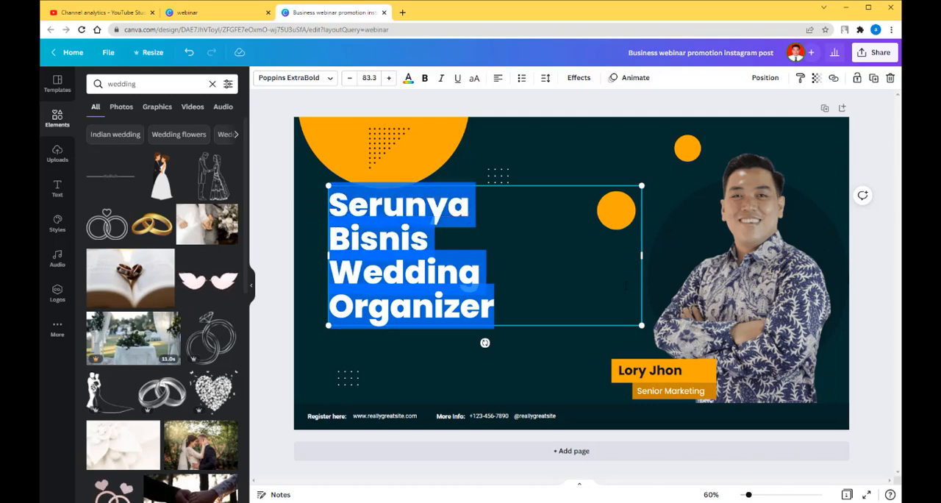
pyautogui.moveTo(642, 326); pyautogui.dragTo(691, 394)
pyautogui.click(517, 372)
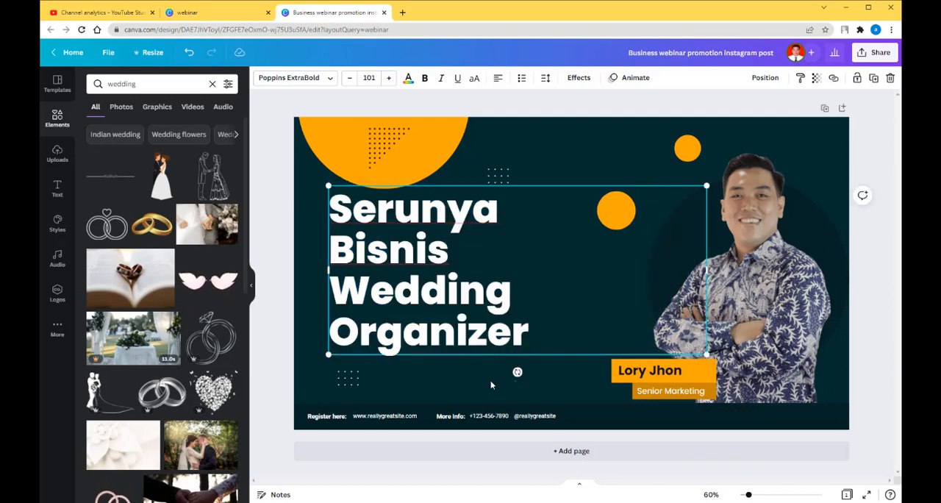
# Rearrange the headline into two lines, "Serunya Bisnis" and "Wedding Organizer", by removing line breaks and widening its text box.
pyautogui.click(476, 331)
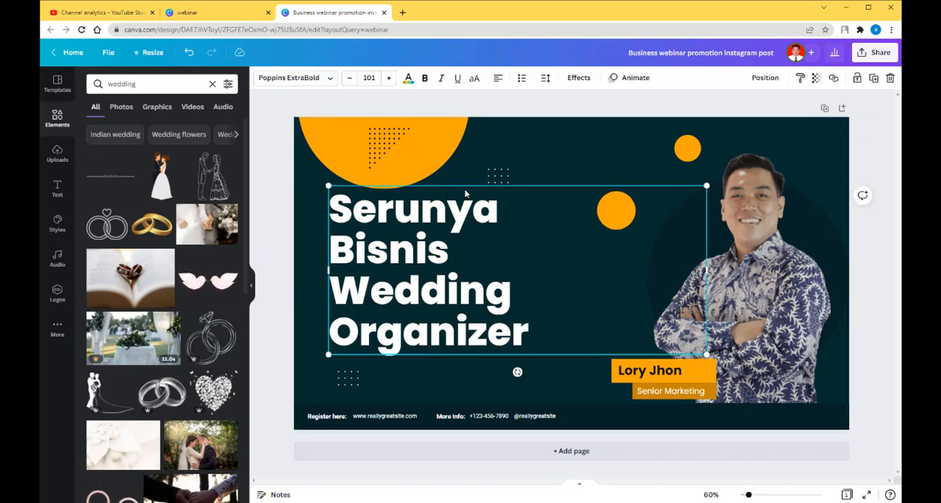
pyautogui.click(359, 256)
pyautogui.press('BackSpace')
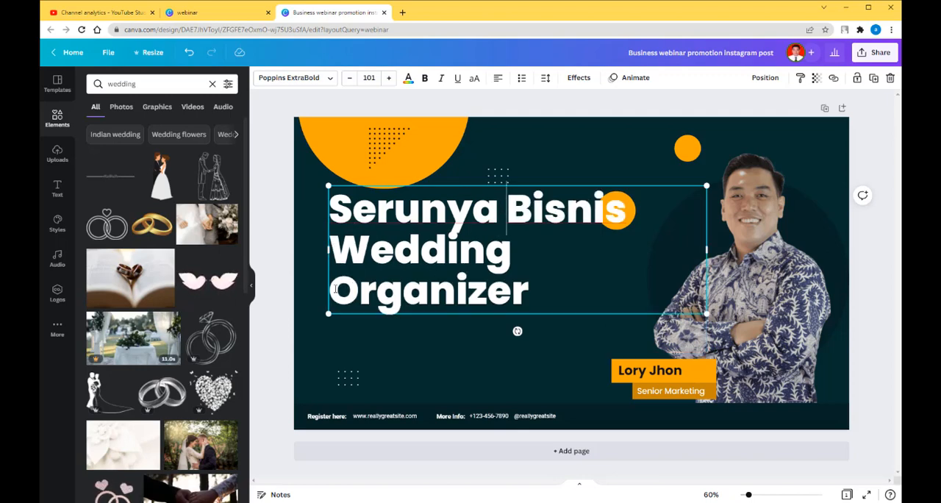
pyautogui.press('BackSpace')
pyautogui.moveTo(718, 251); pyautogui.dragTo(747, 253)
# Move the headline down toward the middle of the banner and scale it to font size 83.8, clear of the man's photo.
pyautogui.moveTo(607, 274); pyautogui.dragTo(594, 310)
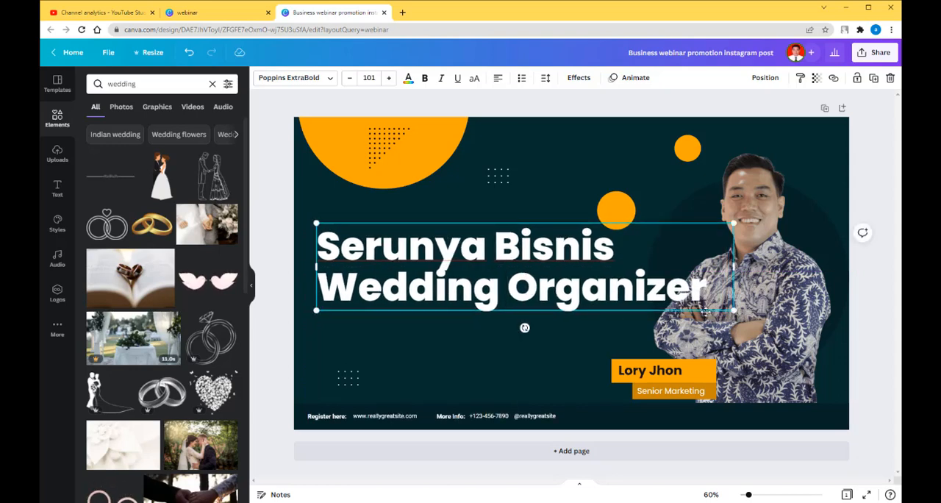
pyautogui.moveTo(734, 310); pyautogui.dragTo(665, 286)
pyautogui.click(546, 336)
pyautogui.click(487, 281)
pyautogui.moveTo(488, 282)
pyautogui.mouseDown()
pyautogui.moveTo(479, 276)
pyautogui.moveTo(487, 276)
pyautogui.mouseUp()
pyautogui.click(461, 326)
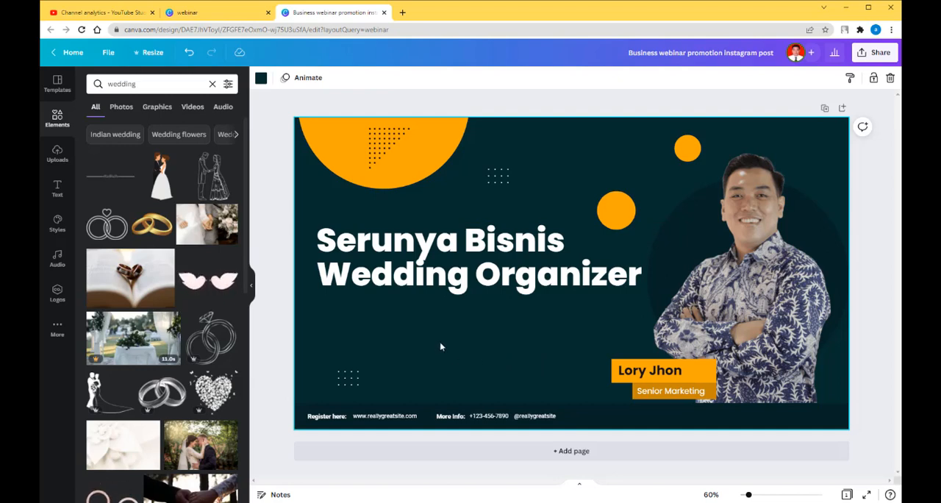
# Place a copy of the footer's website text directly beneath the headline, enlarged to font size 67.1.
pyautogui.click(438, 291)
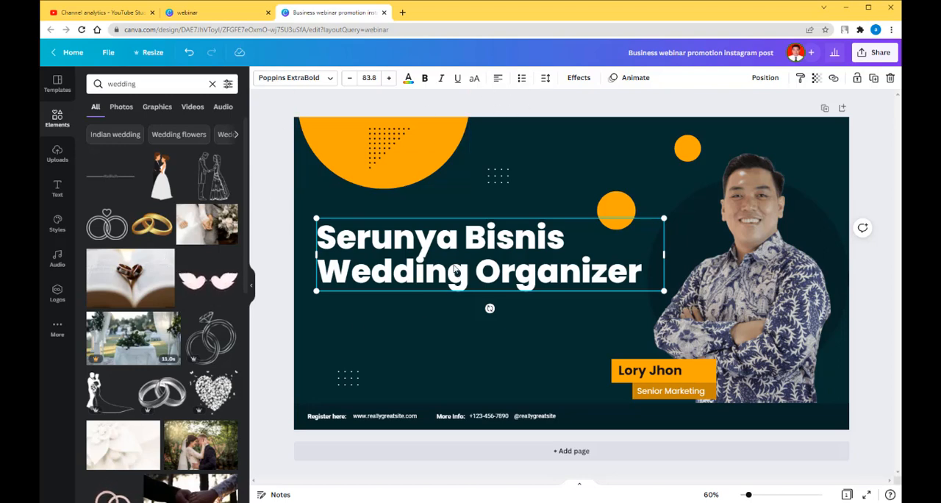
pyautogui.click(385, 415)
pyautogui.moveTo(383, 413); pyautogui.dragTo(683, 359)
# Replace the enlarged website text beneath the headline with "Tips dan Trik Berbisnis".
pyautogui.doubleClick(571, 319)
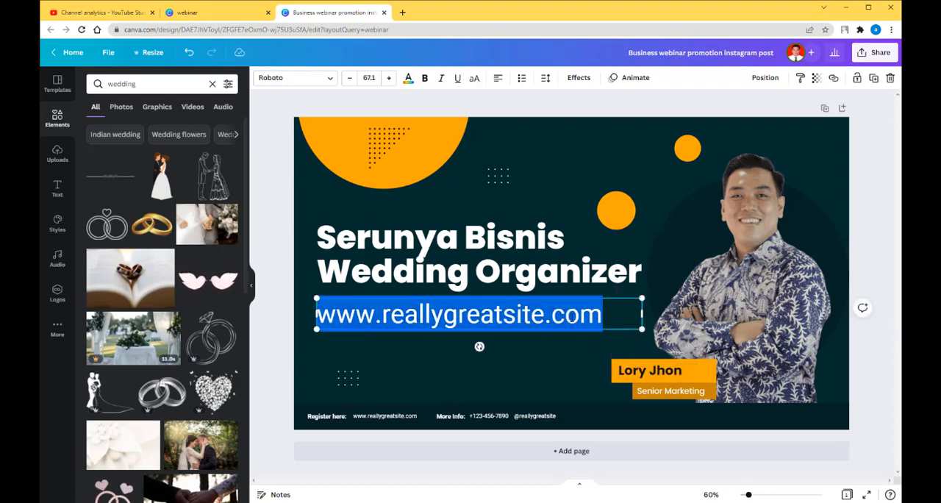
pyautogui.write('Tis')
pyautogui.press('BackSpace')
pyautogui.write('p')
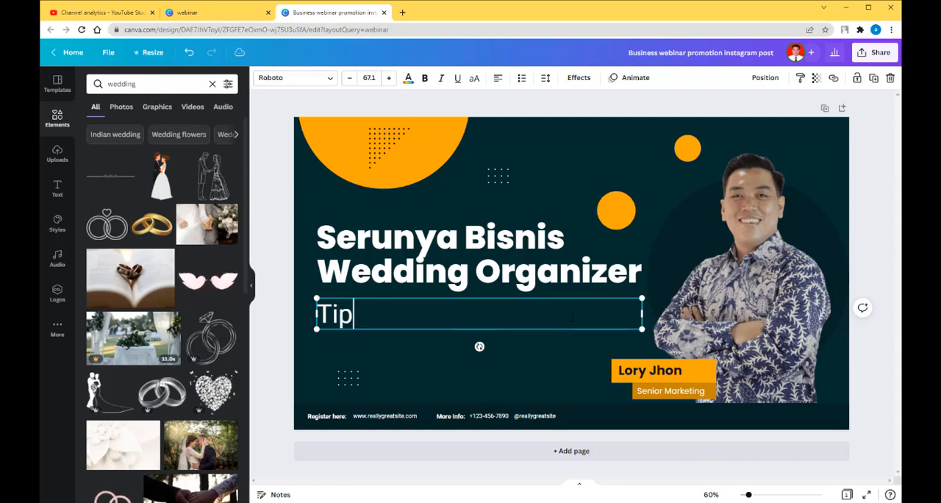
pyautogui.write('s dan Ter')
pyautogui.press('BackSpace')
pyautogui.press('BackSpace')
pyautogui.write('rik ')
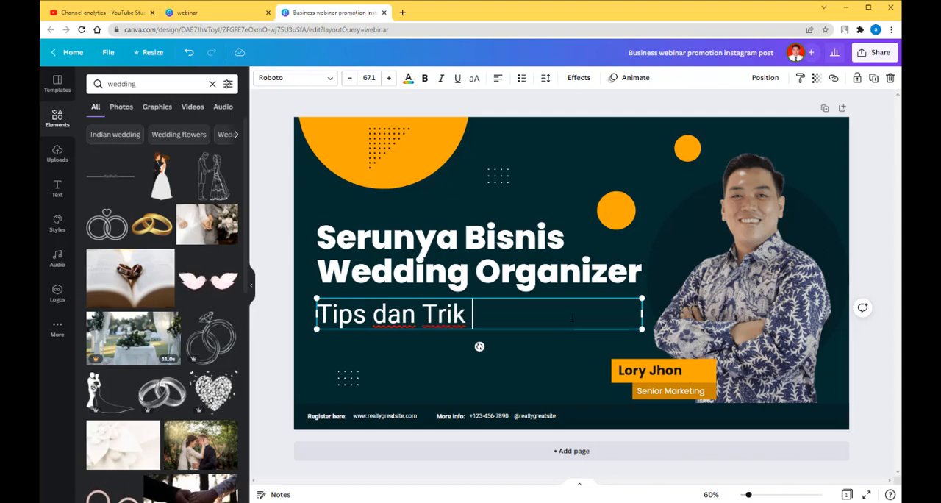
pyautogui.write('Berbisnis')
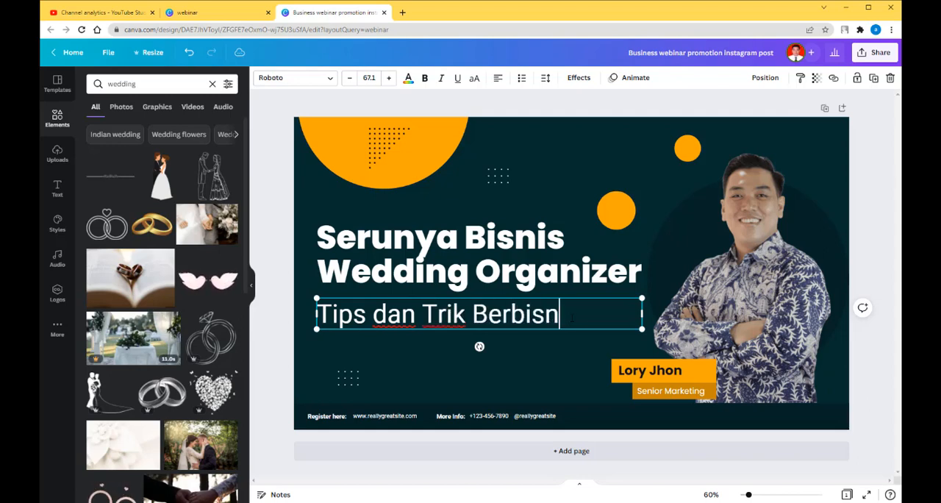
pyautogui.click(465, 370)
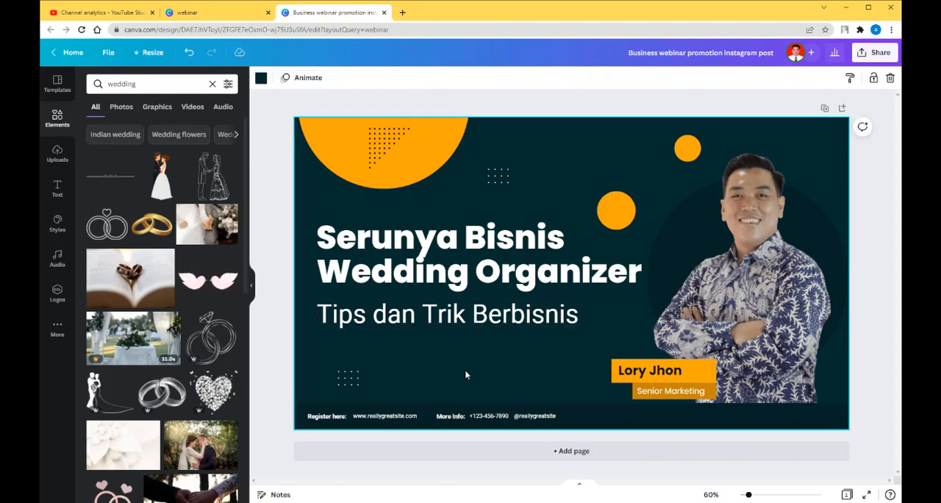
# Enlarge both white dot patterns and reposition them, one below the subtitle and one above the end of "Bisnis".
pyautogui.click(473, 234)
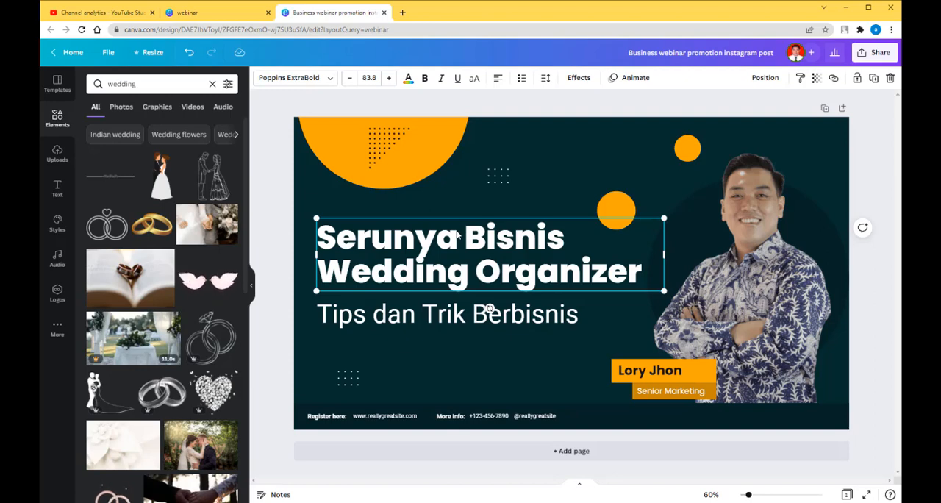
pyautogui.click(429, 320)
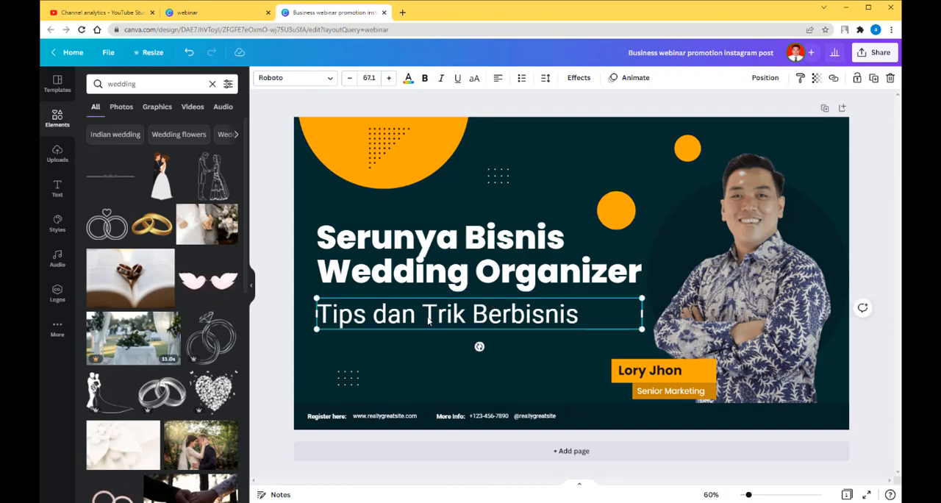
pyautogui.moveTo(348, 378)
pyautogui.mouseDown()
pyautogui.moveTo(334, 352)
pyautogui.moveTo(357, 374)
pyautogui.mouseUp()
pyautogui.click(425, 388)
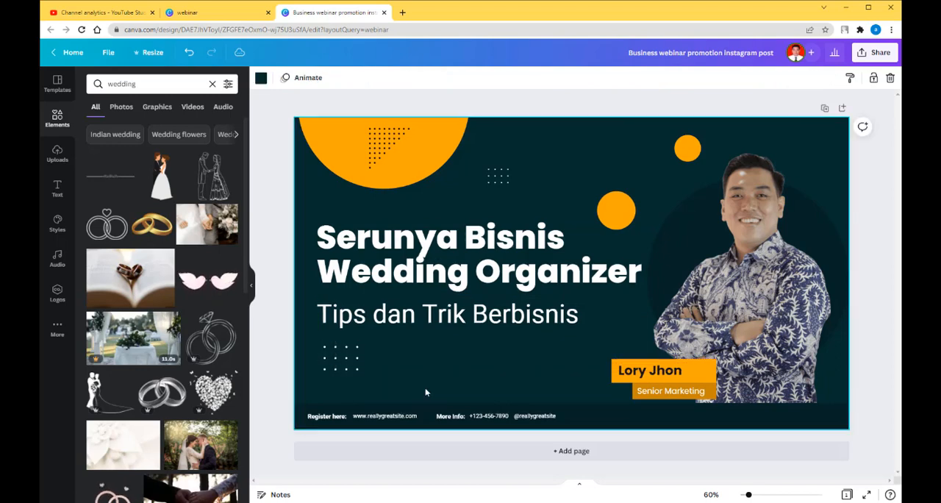
pyautogui.click(504, 178)
pyautogui.moveTo(509, 186); pyautogui.dragTo(537, 188)
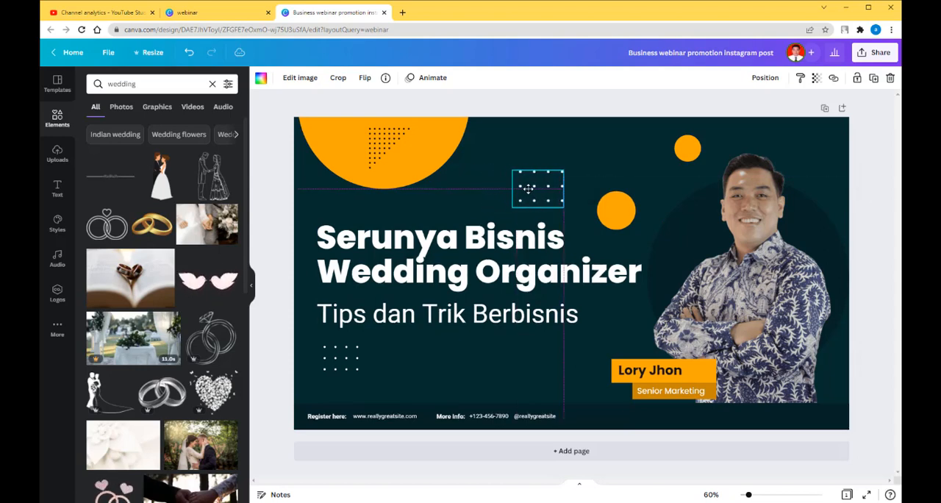
pyautogui.click(532, 360)
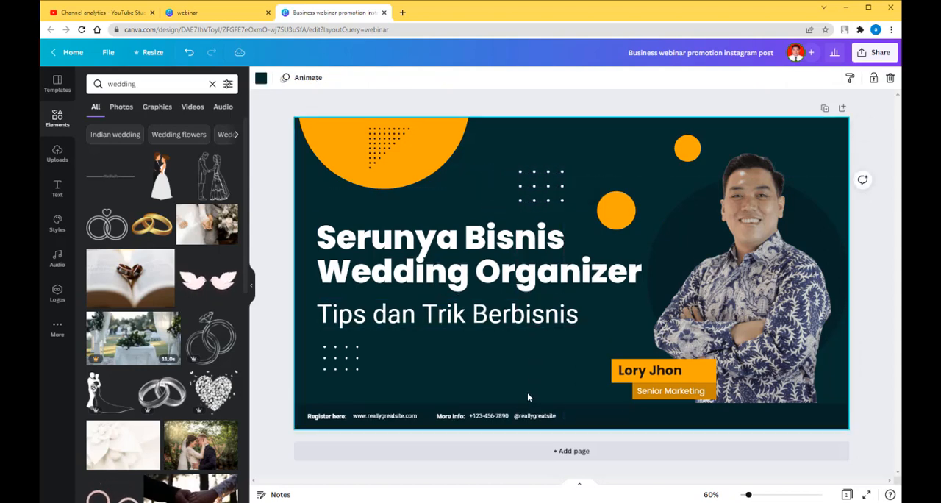
# Replace the speaker's name on the orange label with the new speaker's first name.
pyautogui.doubleClick(621, 373)
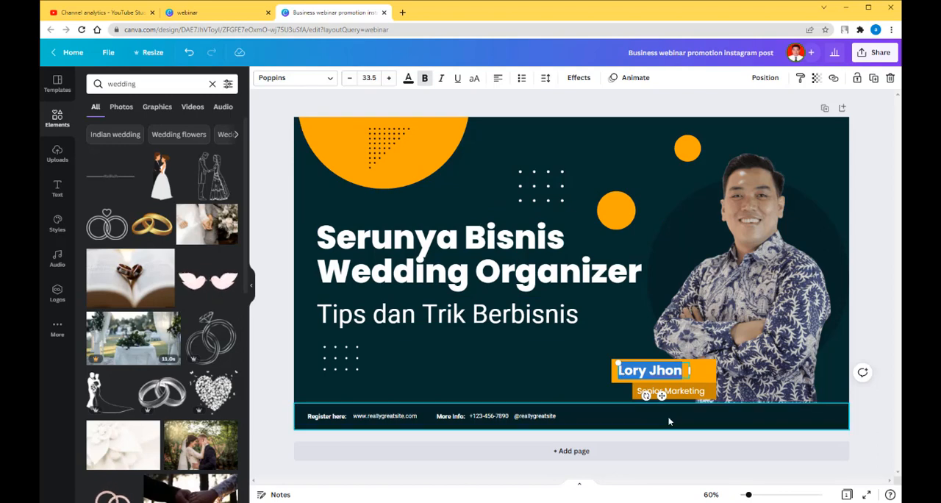
pyautogui.write('Ak')
pyautogui.press('BackSpace')
pyautogui.press('BackSpace')
pyautogui.write('Robert')
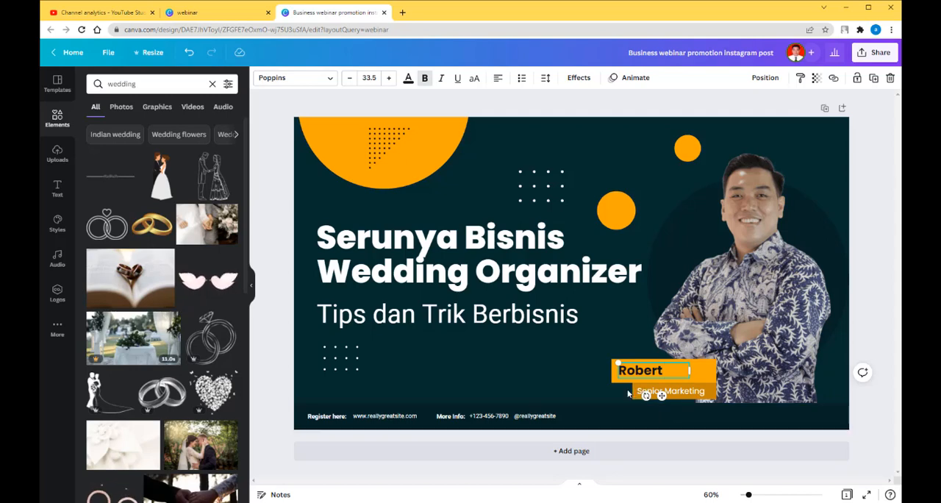
pyautogui.click(604, 387)
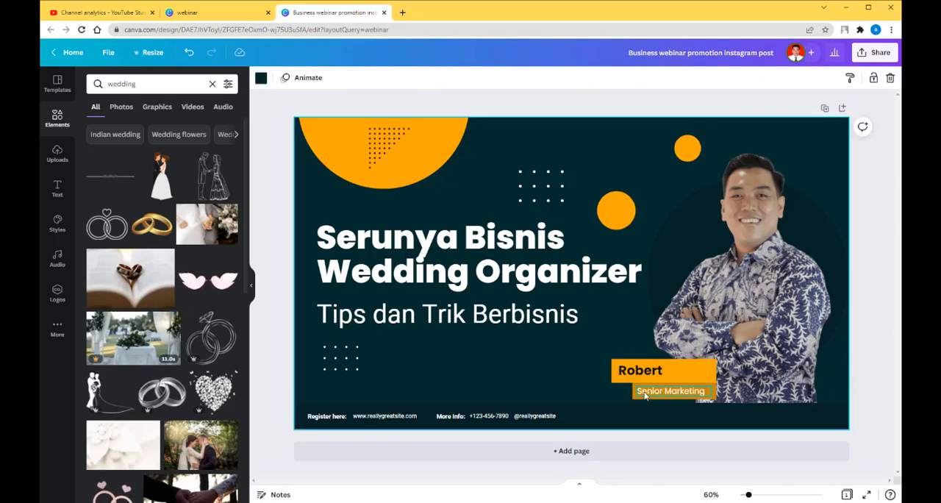
# Change the speaker's job title from "Senior Marketing" to "Owner AA WO".
pyautogui.doubleClick(645, 395)
pyautogui.press('BackSpace')
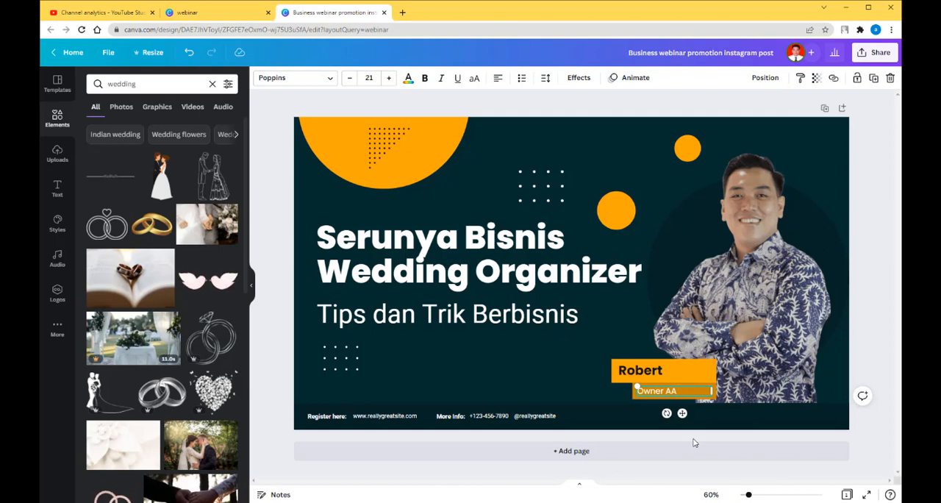
pyautogui.click(513, 382)
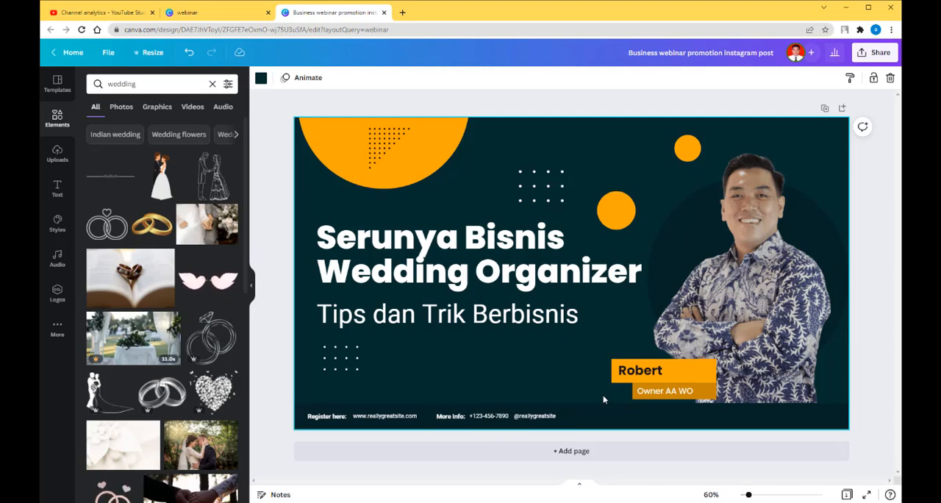
# Add a second page to the design and search the templates for "gamers".
pyautogui.click(591, 453)
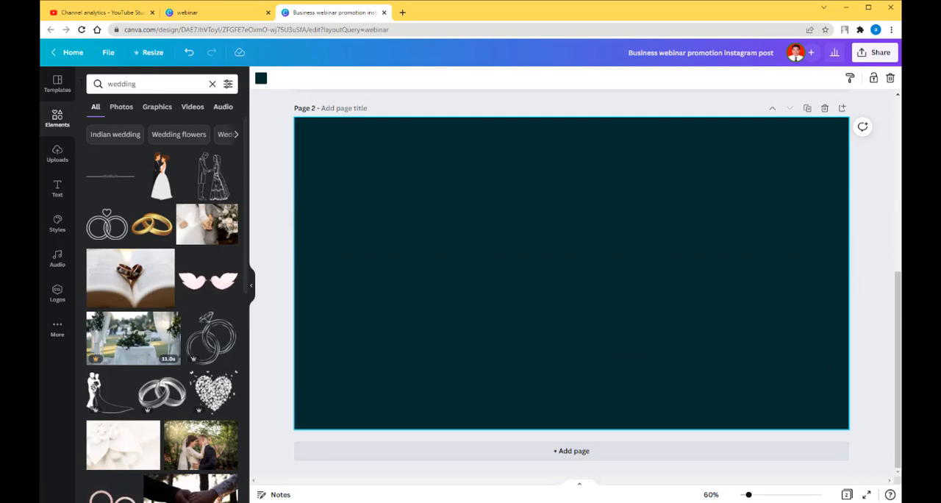
pyautogui.click(57, 83)
pyautogui.click(147, 86)
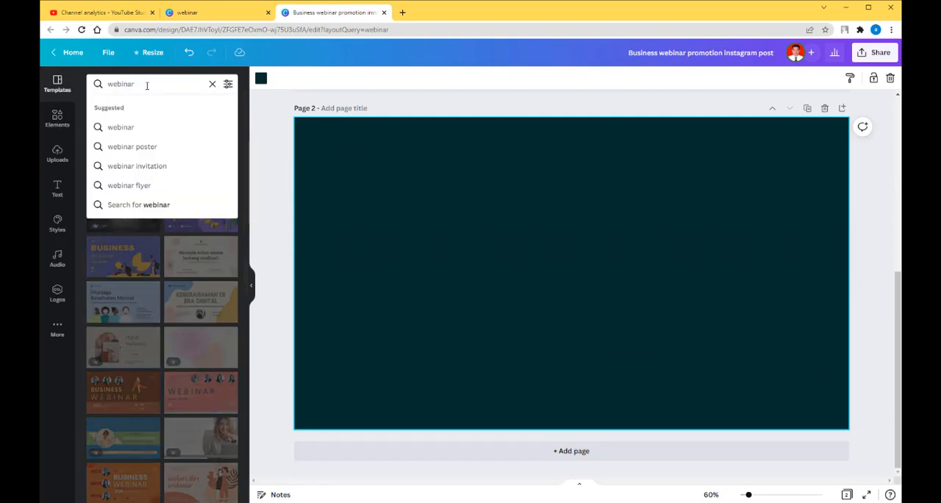
pyautogui.moveTo(146, 85); pyautogui.dragTo(74, 84)
pyautogui.write('gamers')
pyautogui.press('Return')
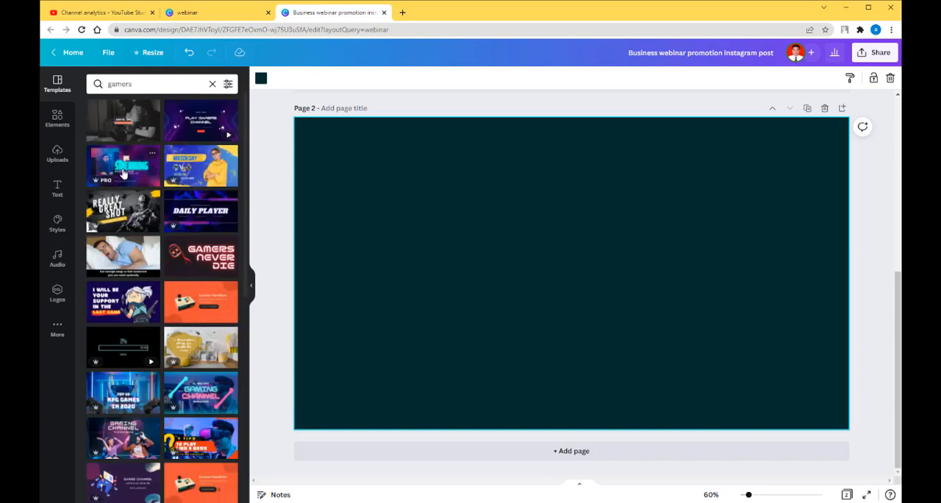
# Try the "Live Streaming" template on page 2 and replace it with the "7 Tips to Play Like a Boss" template.
pyautogui.click(123, 174)
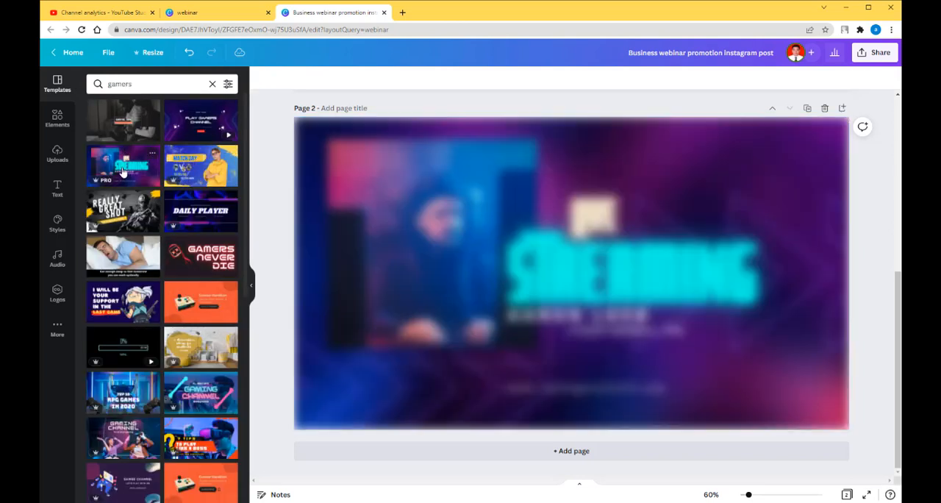
pyautogui.click(671, 324)
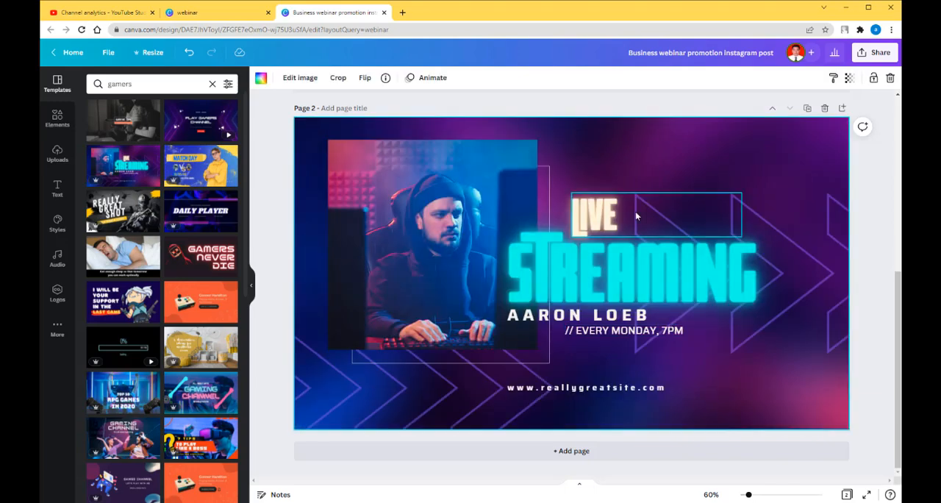
pyautogui.scroll(5, 635, 211)
pyautogui.scroll(-4, 635, 211)
pyautogui.scroll(-2, 634, 216)
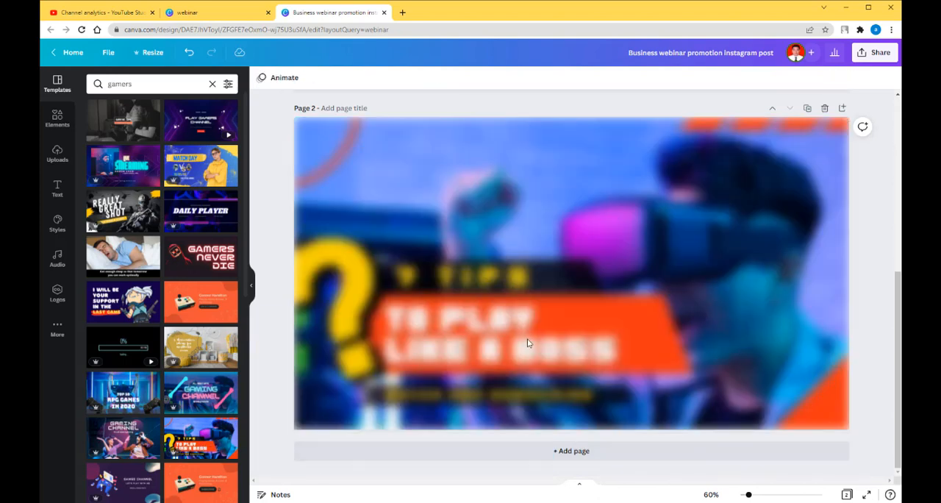
pyautogui.click(873, 256)
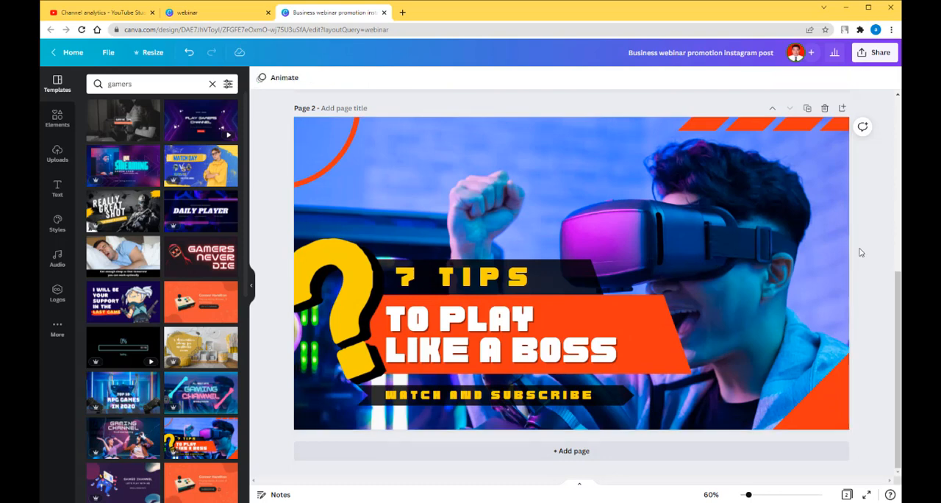